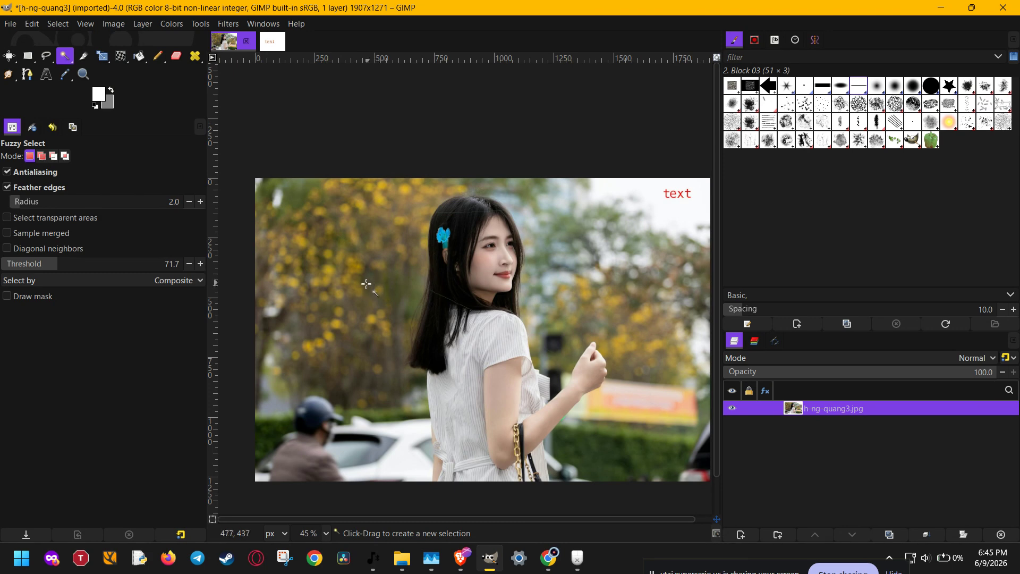
Step: Draw a closed, rounded Free Select selection over the blurred yellow blossoms beside the woman's hair
{"action": "key", "text": "f"}
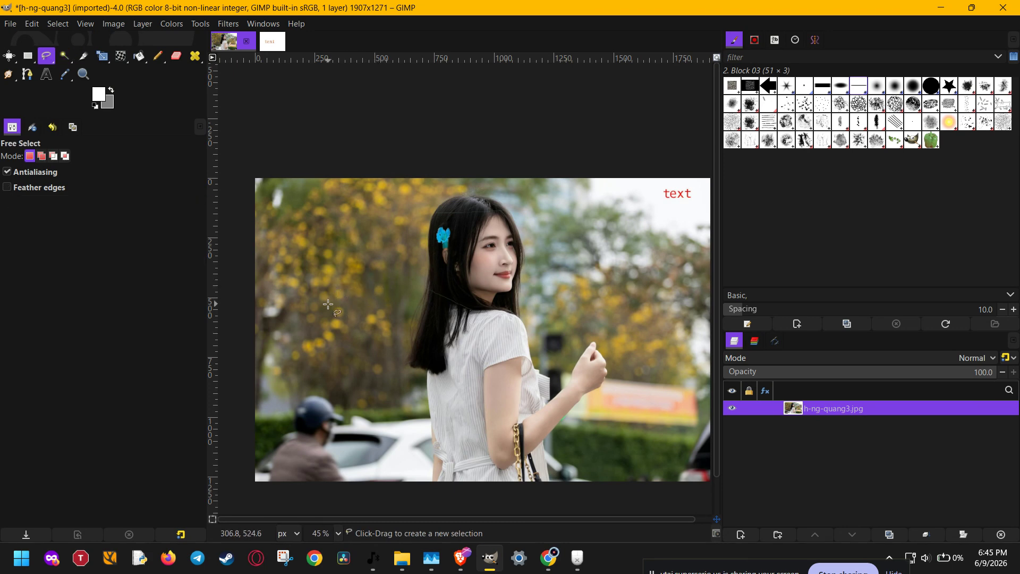
{"action": "scroll", "coordinate": [323, 308], "scroll_direction": "up", "scroll_amount": 5}
{"action": "scroll", "coordinate": [324, 309], "scroll_direction": "up", "scroll_amount": 4}
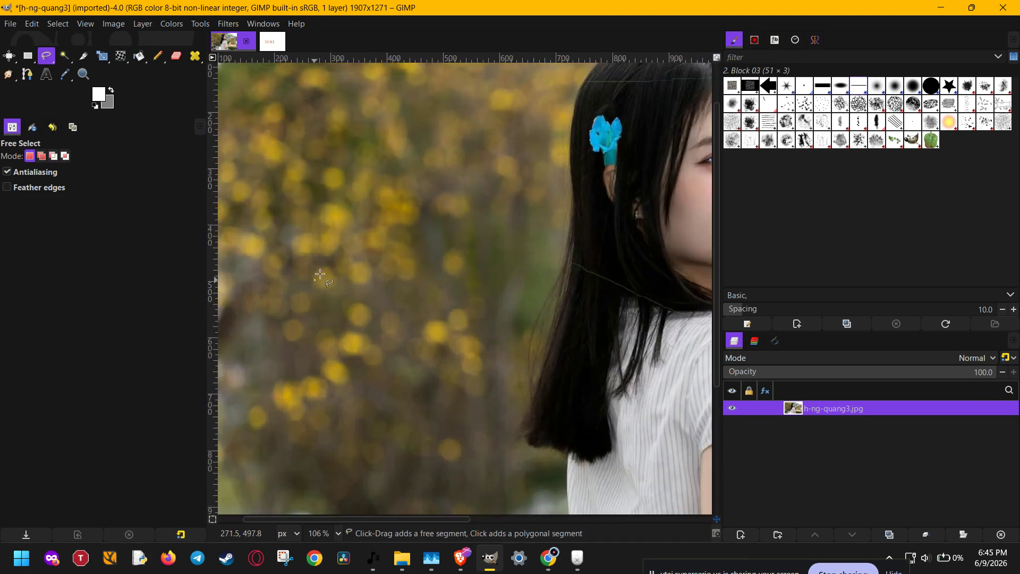
{"action": "mouse_move", "coordinate": [314, 280]}
{"action": "left_mouse_down"}
{"action": "mouse_move", "coordinate": [382, 233]}
{"action": "mouse_move", "coordinate": [455, 241]}
{"action": "mouse_move", "coordinate": [469, 315]}
{"action": "mouse_move", "coordinate": [406, 391]}
{"action": "mouse_move", "coordinate": [354, 379]}
{"action": "mouse_move", "coordinate": [316, 339]}
{"action": "mouse_move", "coordinate": [315, 281]}
{"action": "left_mouse_up"}
{"action": "key", "text": "Return"}
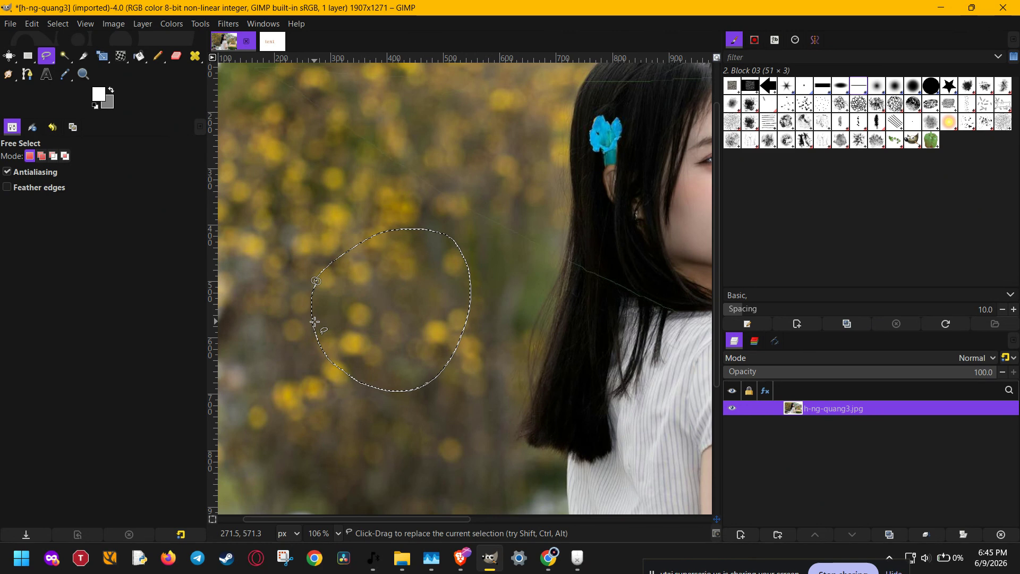
Step: Replace the blossom selection with a freehand outline around the motorcyclist's helmet, and clear that selection
{"action": "scroll", "coordinate": [315, 322], "scroll_direction": "down", "scroll_amount": 5}
{"action": "scroll", "coordinate": [315, 322], "scroll_direction": "down", "scroll_amount": 3}
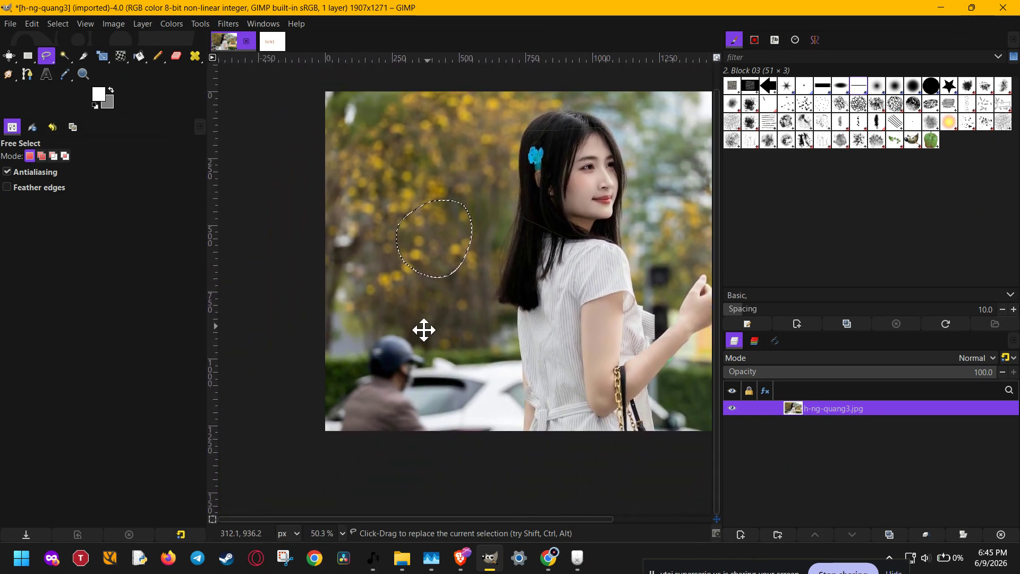
{"action": "scroll", "coordinate": [398, 353], "scroll_direction": "up", "scroll_amount": 8}
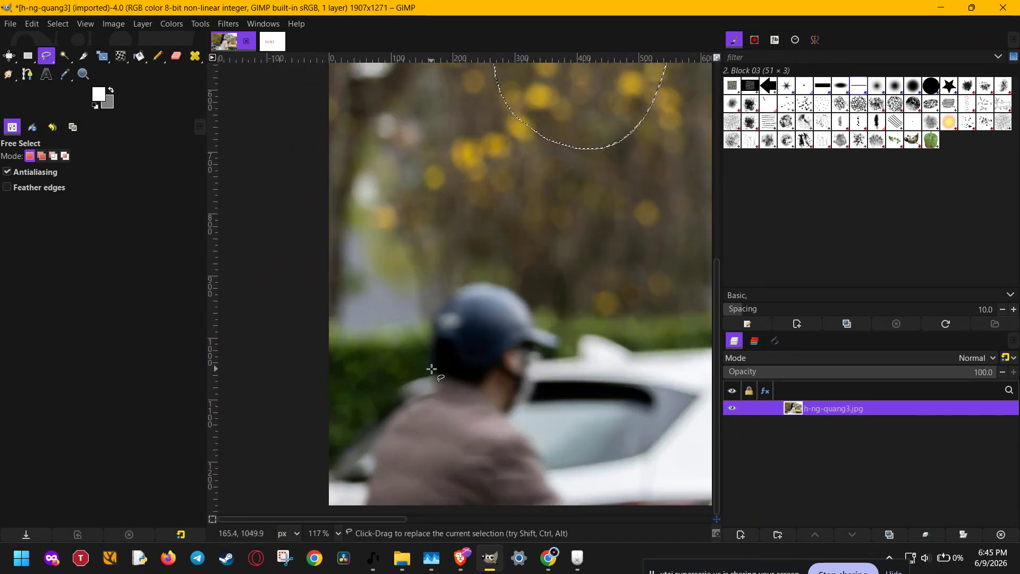
{"action": "left_click", "coordinate": [430, 323]}
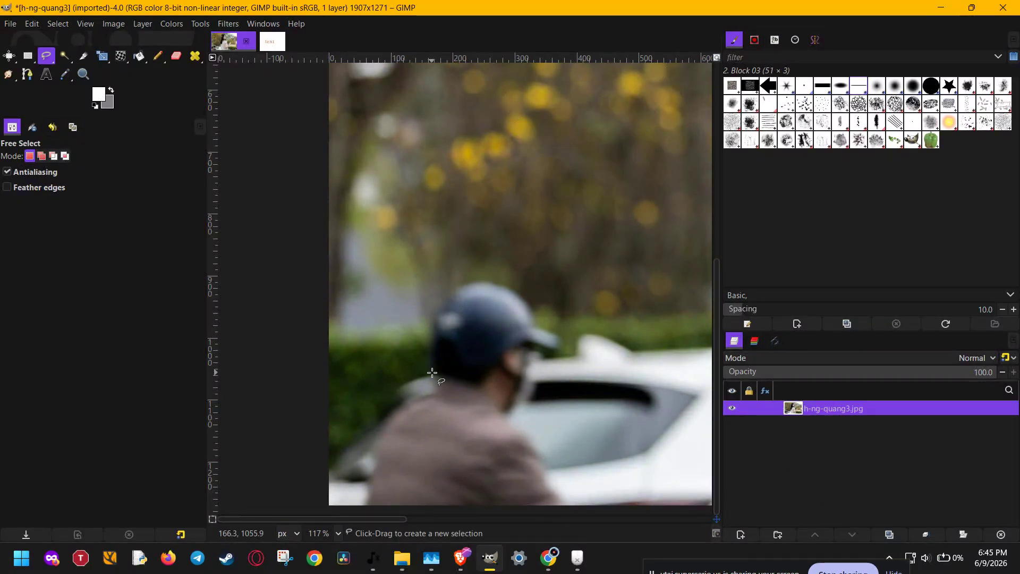
{"action": "mouse_move", "coordinate": [432, 371]}
{"action": "left_mouse_down"}
{"action": "mouse_move", "coordinate": [448, 296]}
{"action": "mouse_move", "coordinate": [475, 278]}
{"action": "mouse_move", "coordinate": [557, 335]}
{"action": "mouse_move", "coordinate": [558, 350]}
{"action": "mouse_move", "coordinate": [524, 350]}
{"action": "mouse_move", "coordinate": [487, 388]}
{"action": "mouse_move", "coordinate": [432, 372]}
{"action": "left_mouse_up"}
{"action": "key", "text": "Return"}
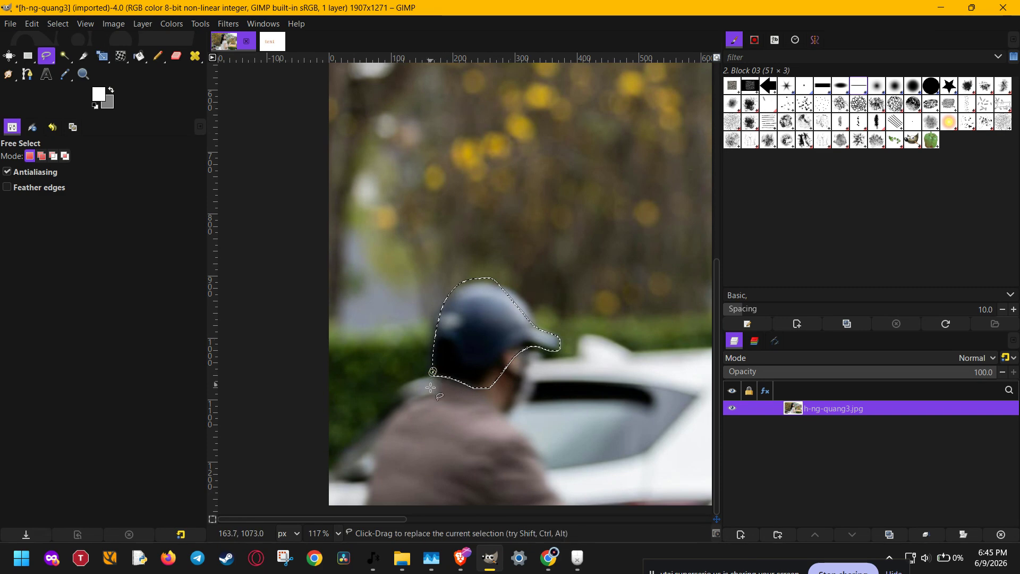
{"action": "key", "text": "ctrl+shift+a"}
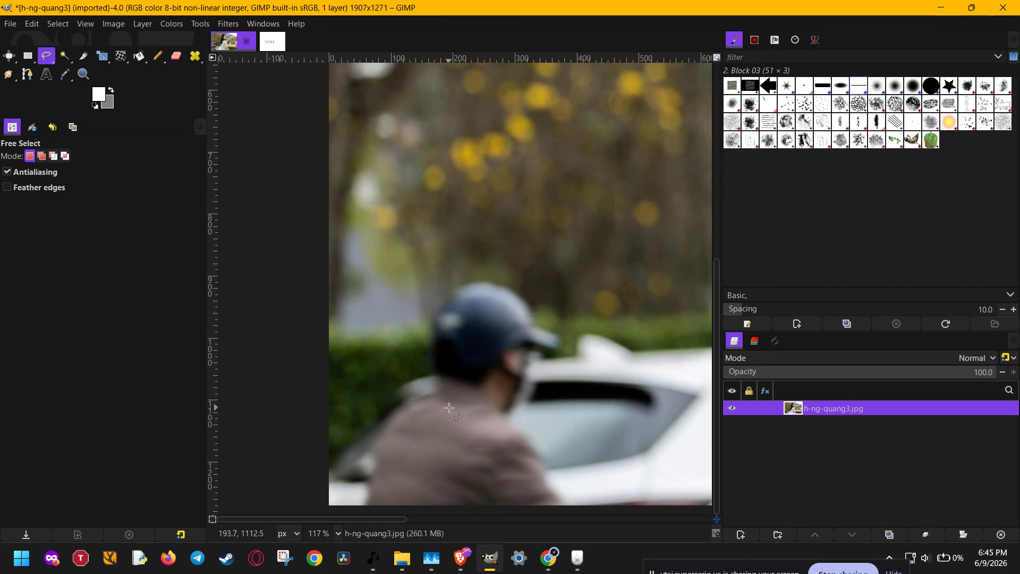
Step: Trace a closed Free Select outline around the motorcyclist's helmet, including its visor, and inspect its edge up close
{"action": "left_click", "coordinate": [430, 372]}
{"action": "mouse_move", "coordinate": [428, 349]}
{"action": "left_mouse_down"}
{"action": "mouse_move", "coordinate": [430, 311]}
{"action": "mouse_move", "coordinate": [472, 282]}
{"action": "mouse_move", "coordinate": [512, 291]}
{"action": "mouse_move", "coordinate": [562, 340]}
{"action": "mouse_move", "coordinate": [554, 354]}
{"action": "mouse_move", "coordinate": [520, 347]}
{"action": "mouse_move", "coordinate": [479, 390]}
{"action": "mouse_move", "coordinate": [429, 374]}
{"action": "left_mouse_up"}
{"action": "scroll", "coordinate": [461, 379], "scroll_direction": "down", "scroll_amount": 7}
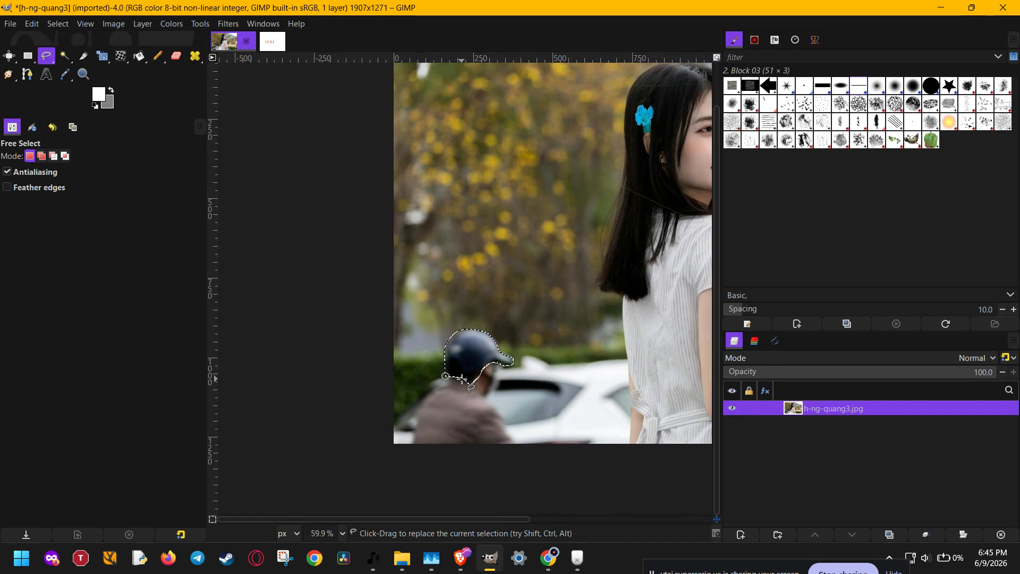
{"action": "scroll", "coordinate": [461, 379], "scroll_direction": "up", "scroll_amount": 5}
{"action": "scroll", "coordinate": [461, 378], "scroll_direction": "up", "scroll_amount": 12}
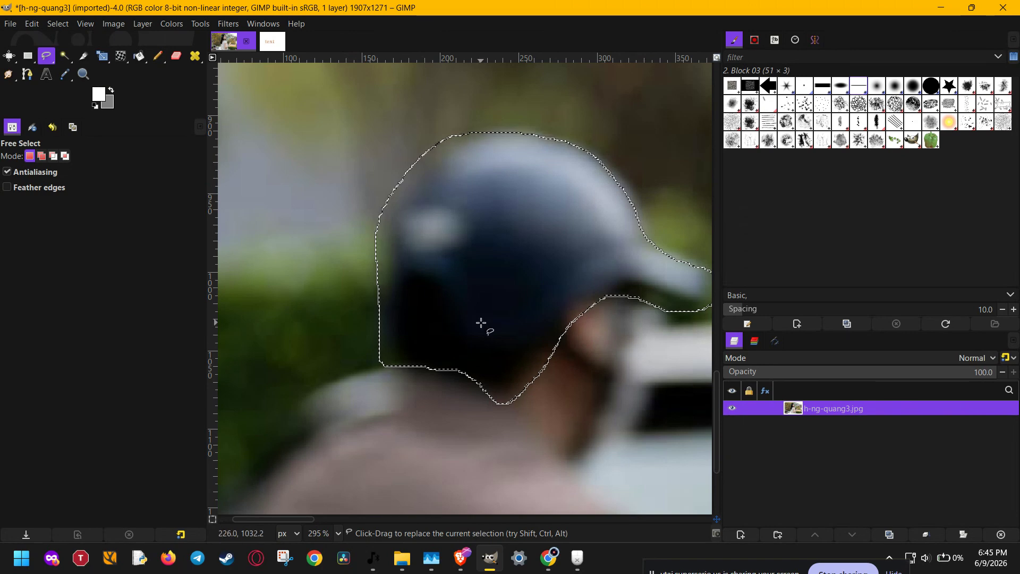
{"action": "scroll", "coordinate": [480, 323], "scroll_direction": "down", "scroll_amount": 2}
{"action": "scroll", "coordinate": [480, 323], "scroll_direction": "down", "scroll_amount": 5}
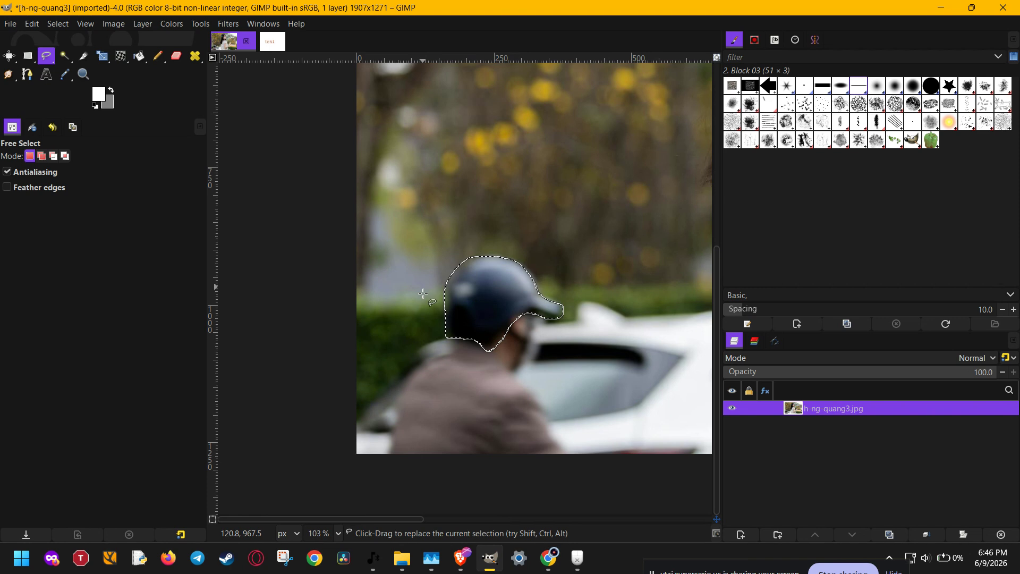
Step: Copy the selected helmet and paste it as a single layer above the photo
{"action": "key", "text": "ctrl+c"}
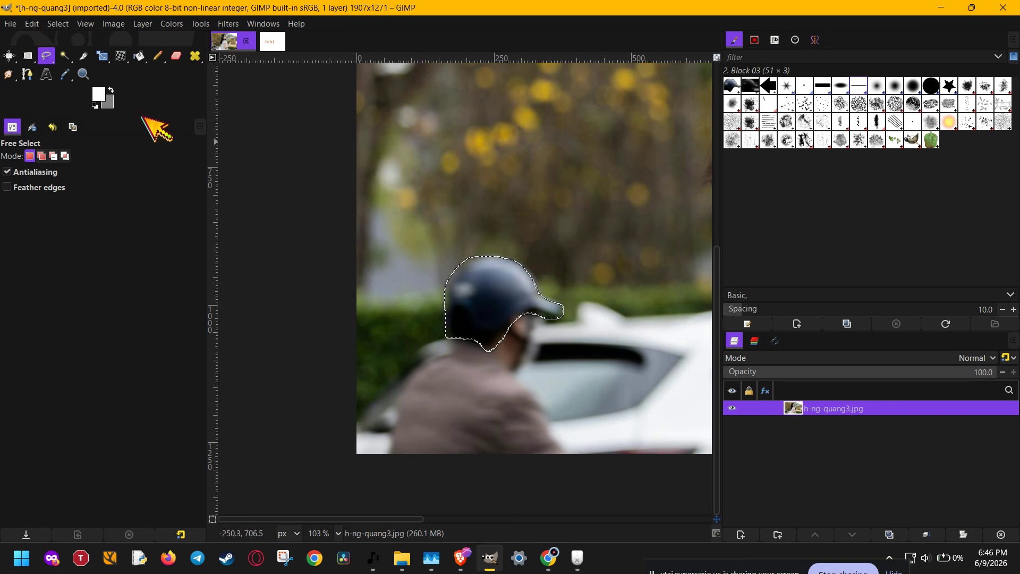
{"action": "left_click", "coordinate": [31, 24]}
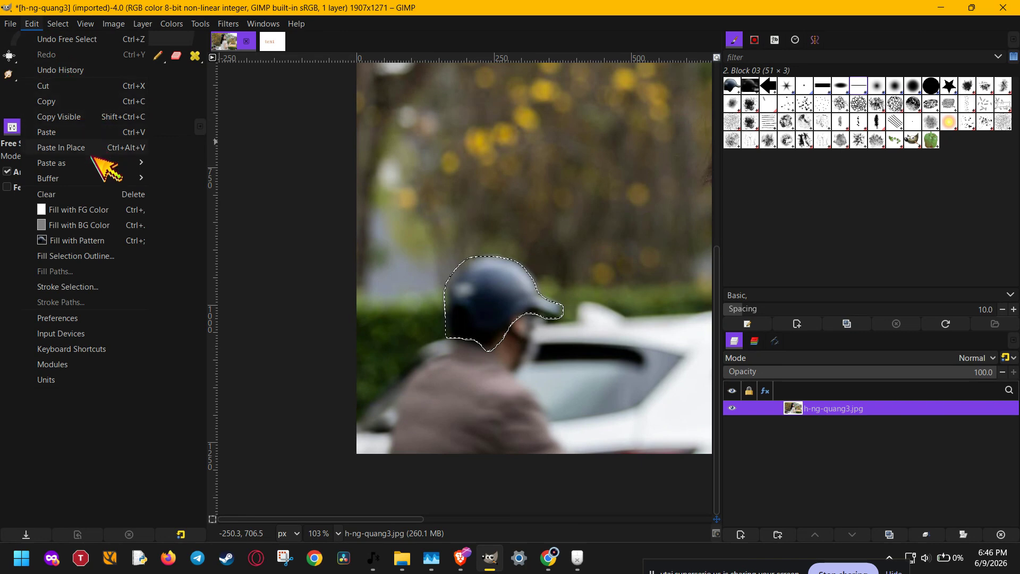
{"action": "mouse_move", "coordinate": [102, 165]}
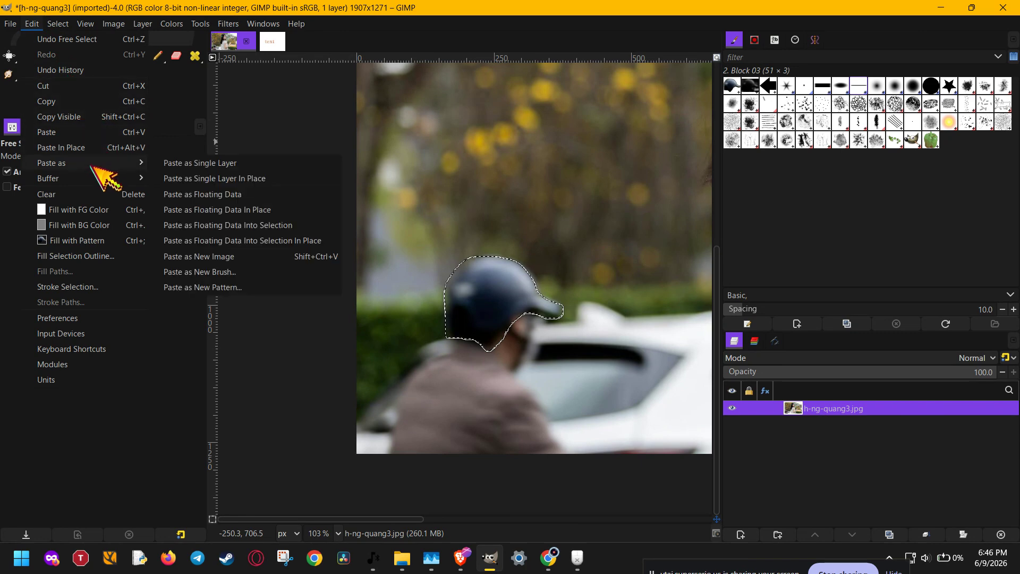
{"action": "left_click", "coordinate": [274, 165]}
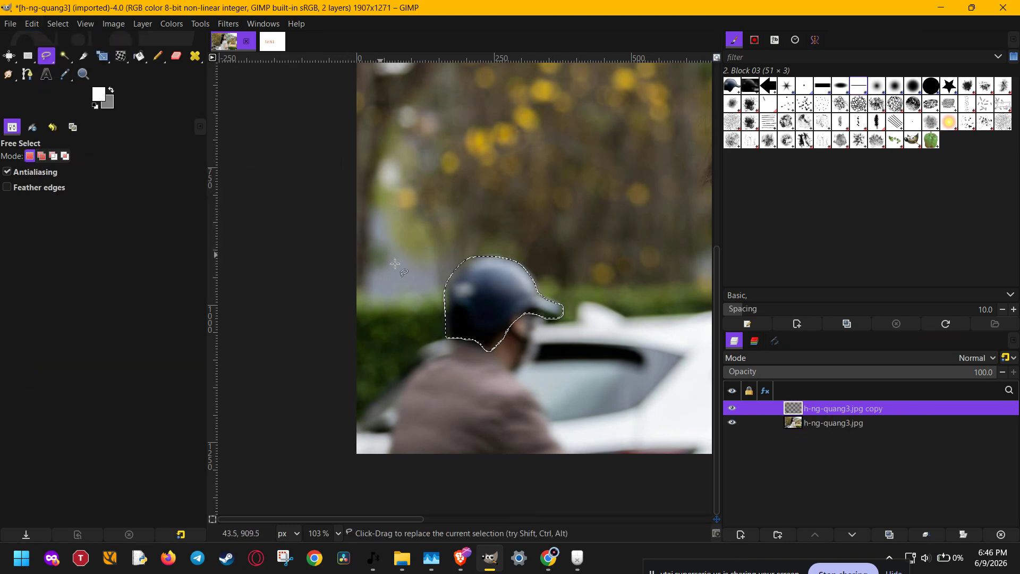
Step: Hide the original h-ng-quang3.jpg layer and remove the selection around the helmet
{"action": "left_click", "coordinate": [732, 422]}
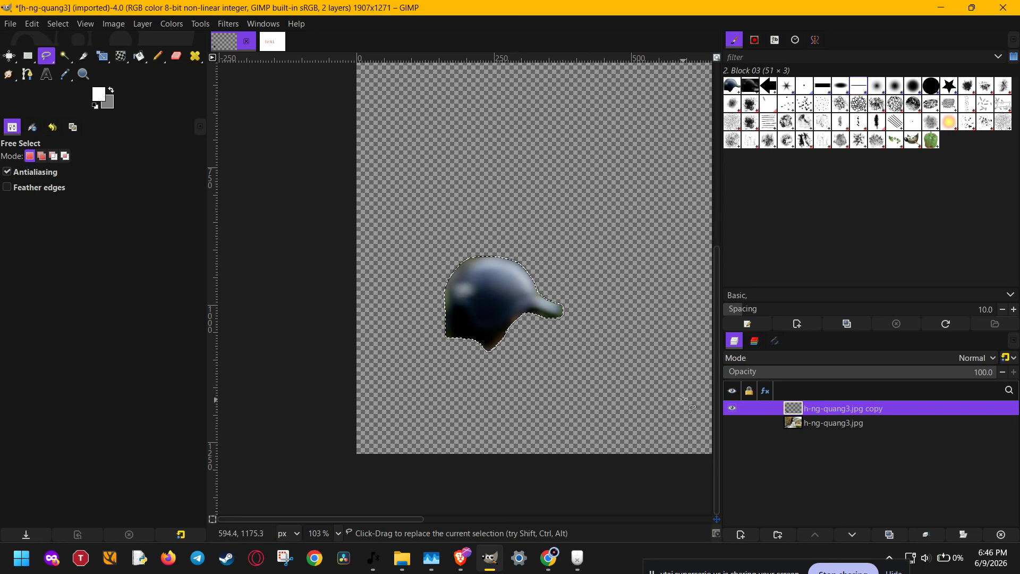
{"action": "left_click", "coordinate": [56, 25]}
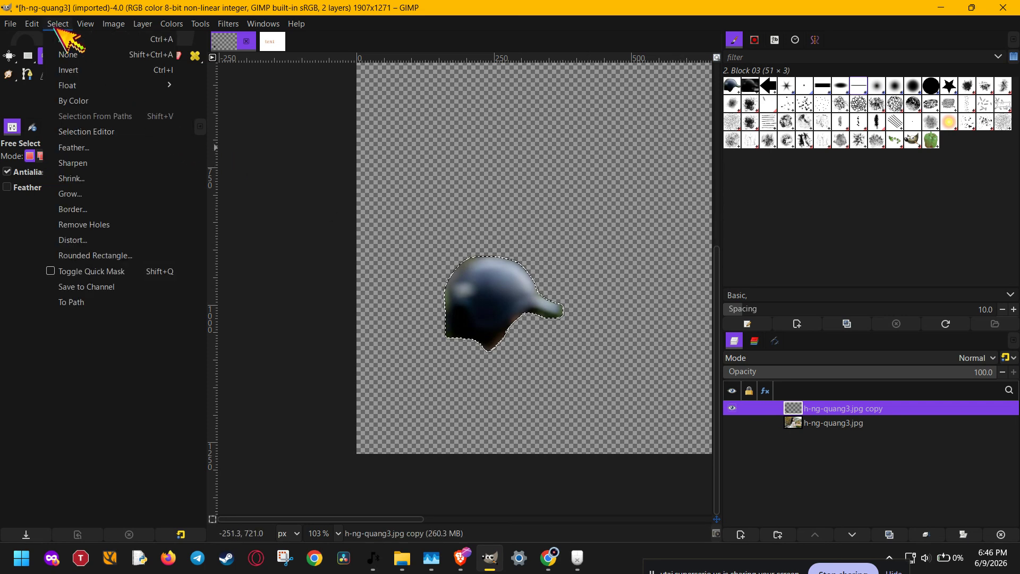
{"action": "left_click", "coordinate": [64, 54]}
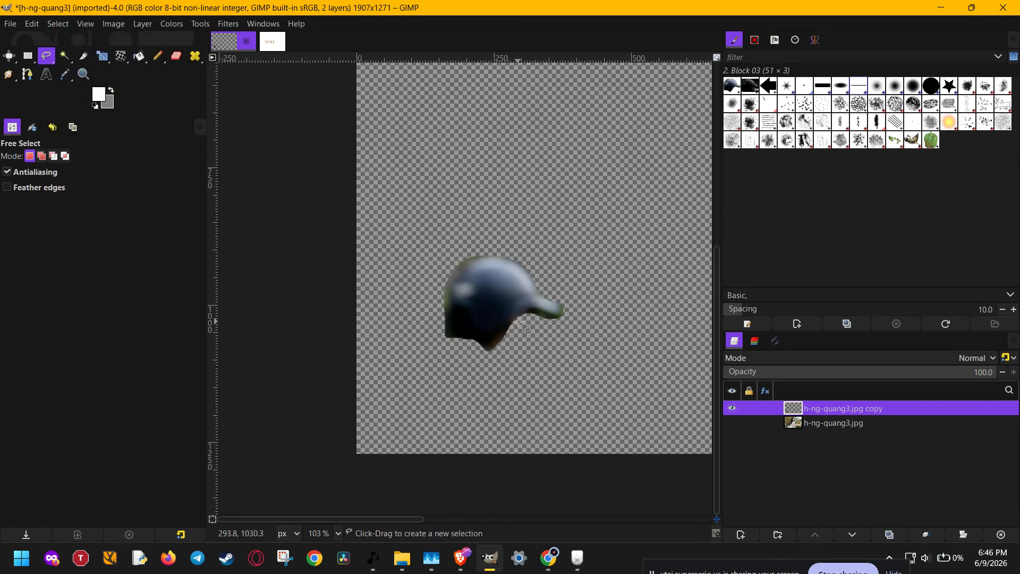
Step: Rename the pasted helmet layer to "isolated layer"
{"action": "scroll", "coordinate": [519, 322], "scroll_direction": "down", "scroll_amount": 2, "text": "ctrl"}
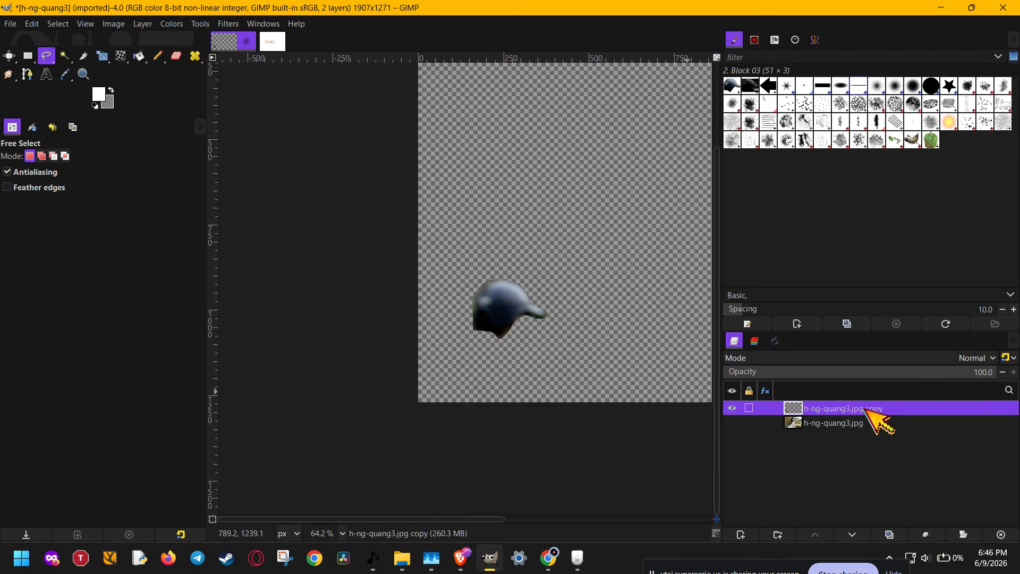
{"action": "double_click", "coordinate": [865, 408]}
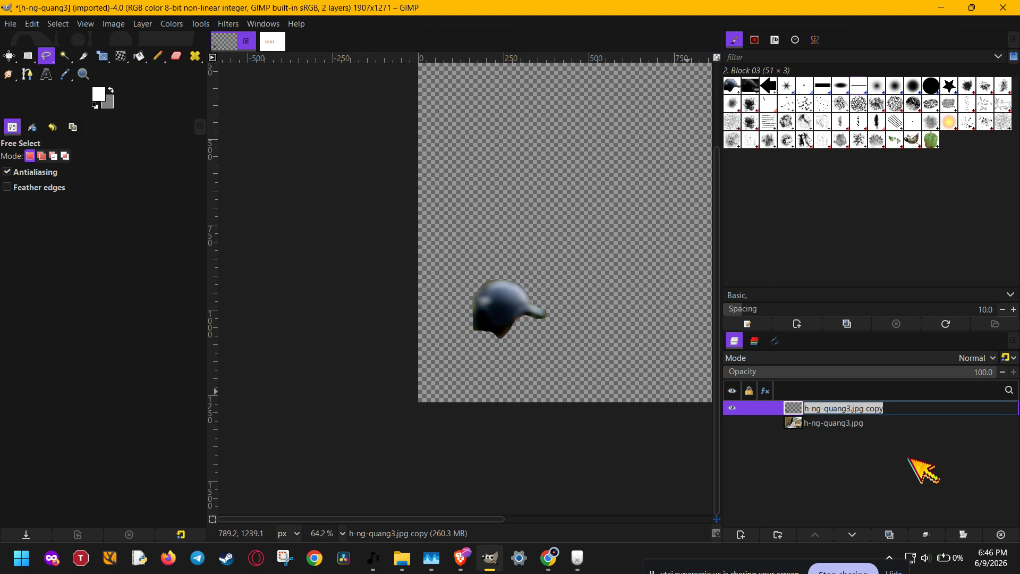
{"action": "type", "text": "isolaterd"}
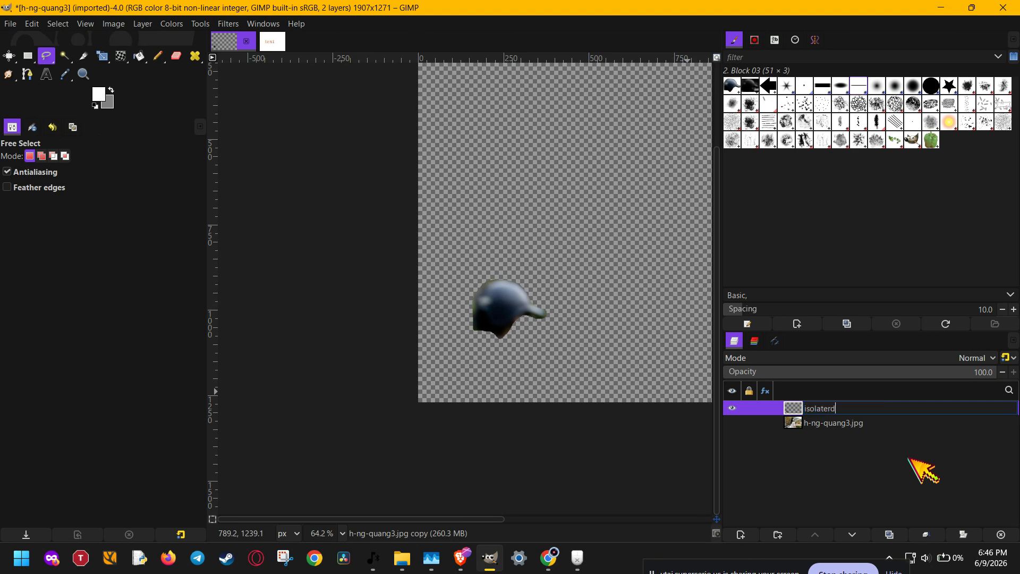
{"action": "key", "text": "BackSpace"}
{"action": "type", "text": "d ayer"}
{"action": "key", "text": "Return"}
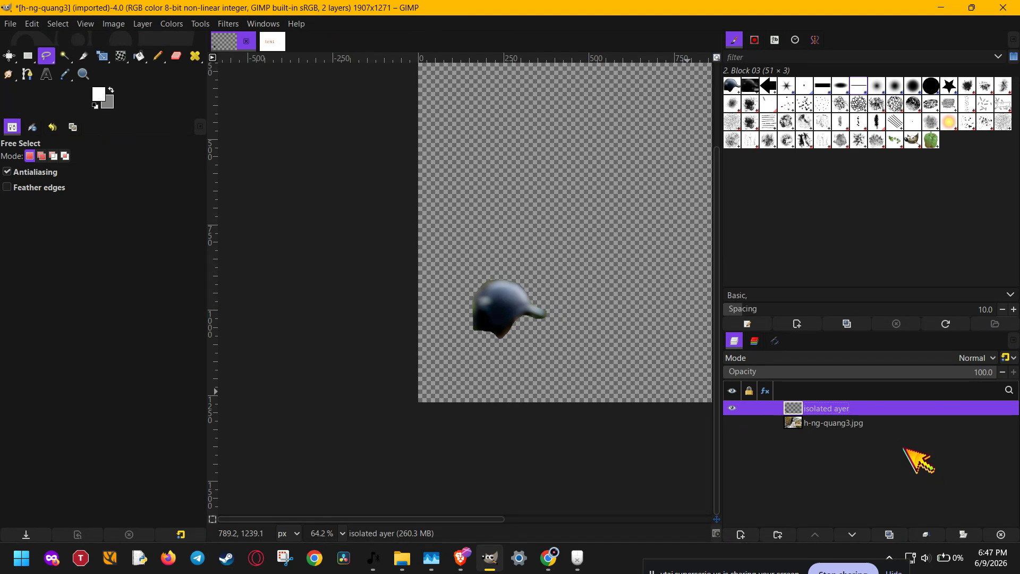
{"action": "double_click", "coordinate": [898, 408]}
{"action": "left_click", "coordinate": [898, 408]}
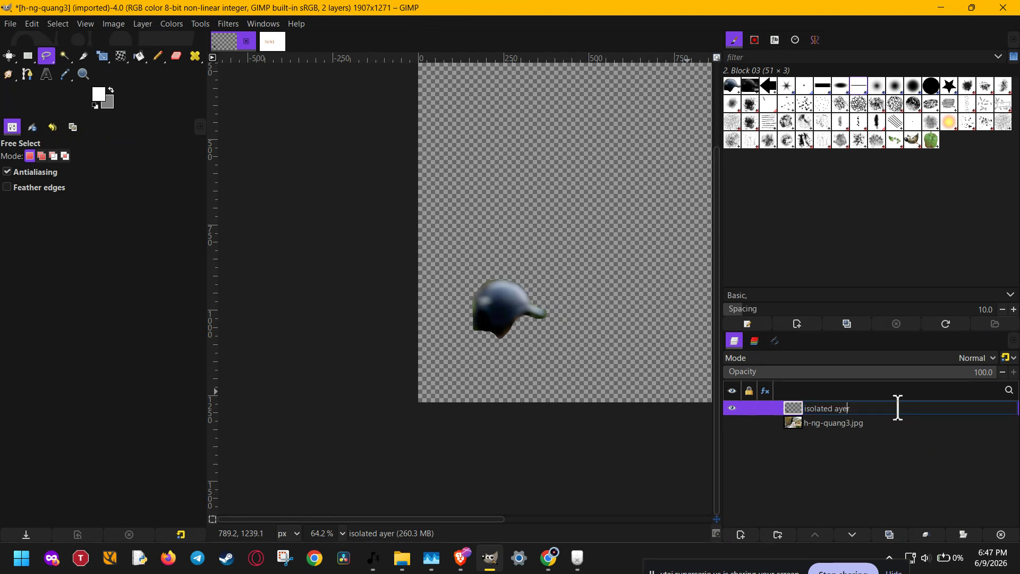
{"action": "key", "text": "Left"}
{"action": "key", "text": "Left"}
{"action": "key", "text": "Left"}
{"action": "key", "text": "Left"}
{"action": "type", "text": "l"}
{"action": "key", "text": "Return"}
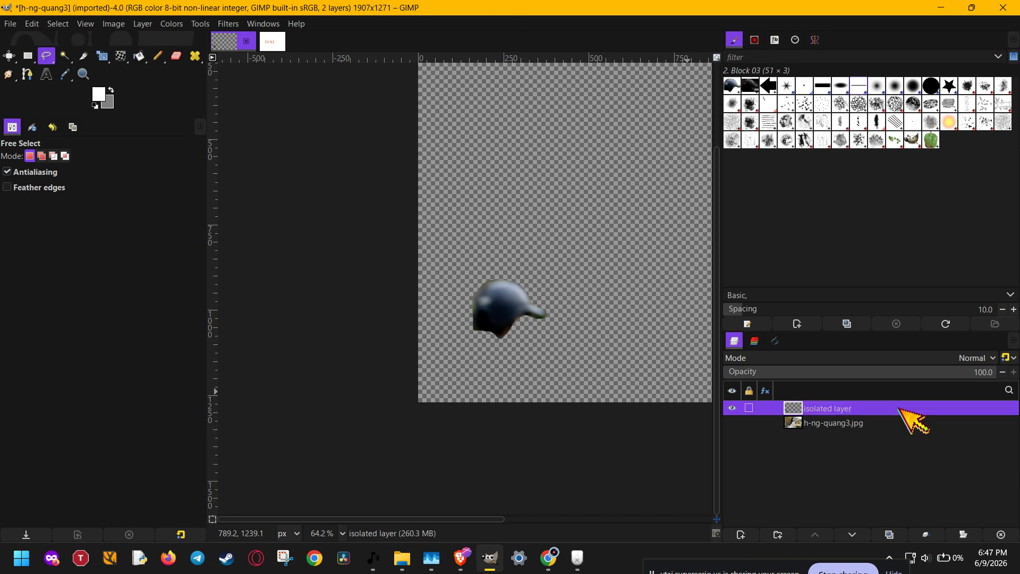
Step: Compare the isolated helmet with the full photo by toggling both layers' visibility, ending with only the isolated layer shown
{"action": "scroll", "coordinate": [630, 326], "scroll_direction": "down", "scroll_amount": 2}
{"action": "left_click_drag", "start_coordinate": [595, 332], "coordinate": [383, 407]}
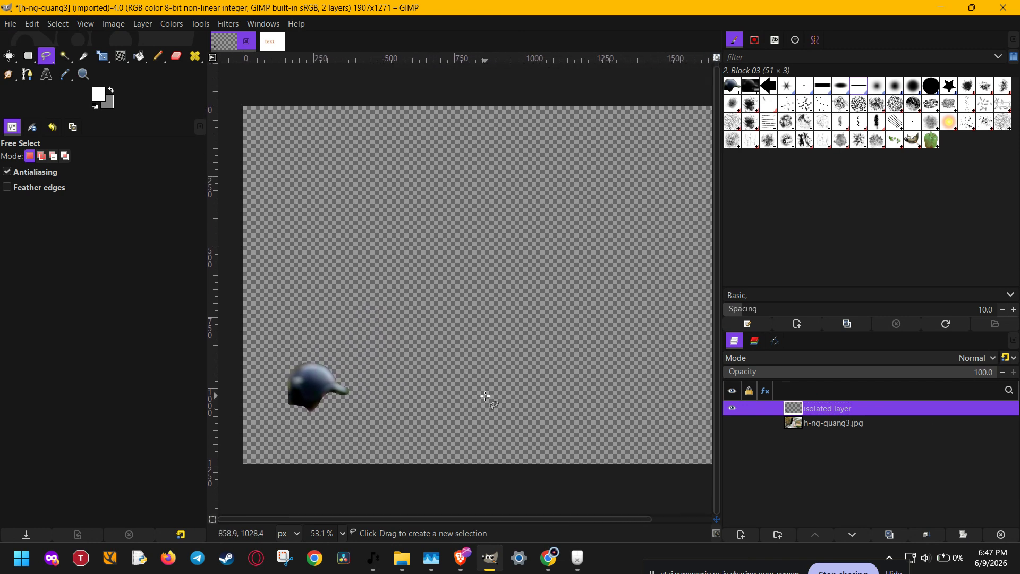
{"action": "left_click", "coordinate": [732, 423]}
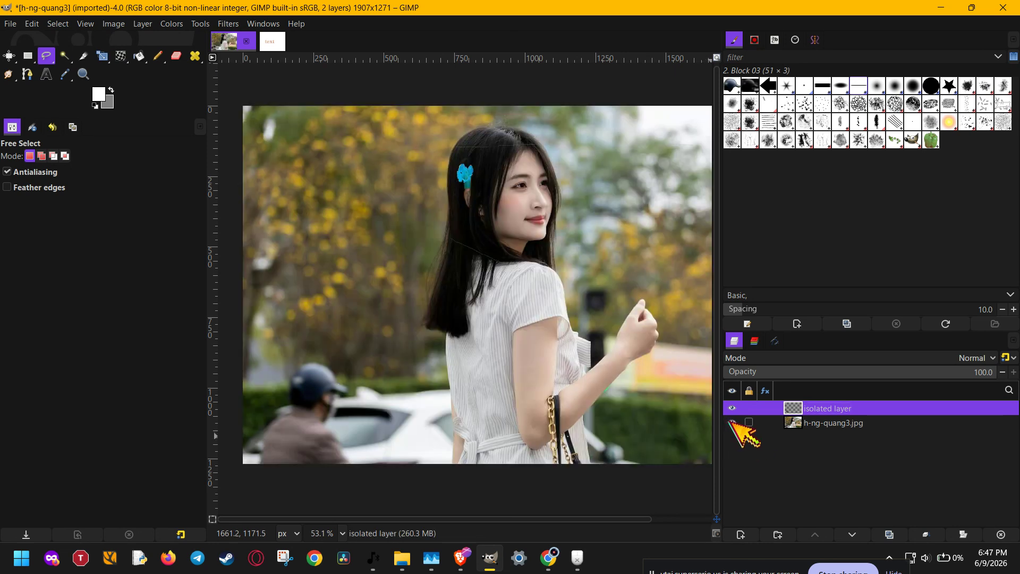
{"action": "left_click", "coordinate": [732, 423]}
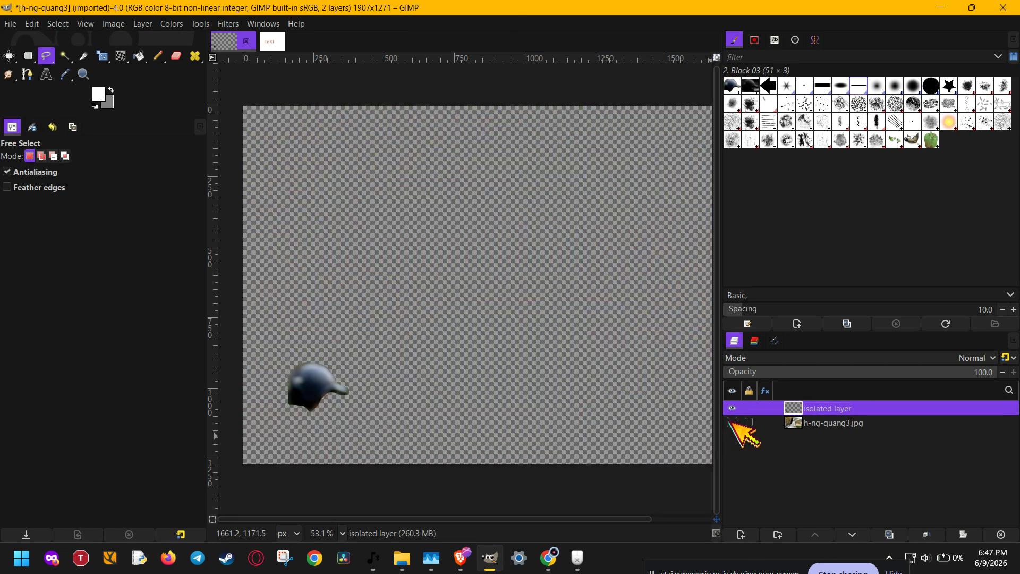
{"action": "left_click", "coordinate": [732, 408]}
{"action": "left_click", "coordinate": [732, 423]}
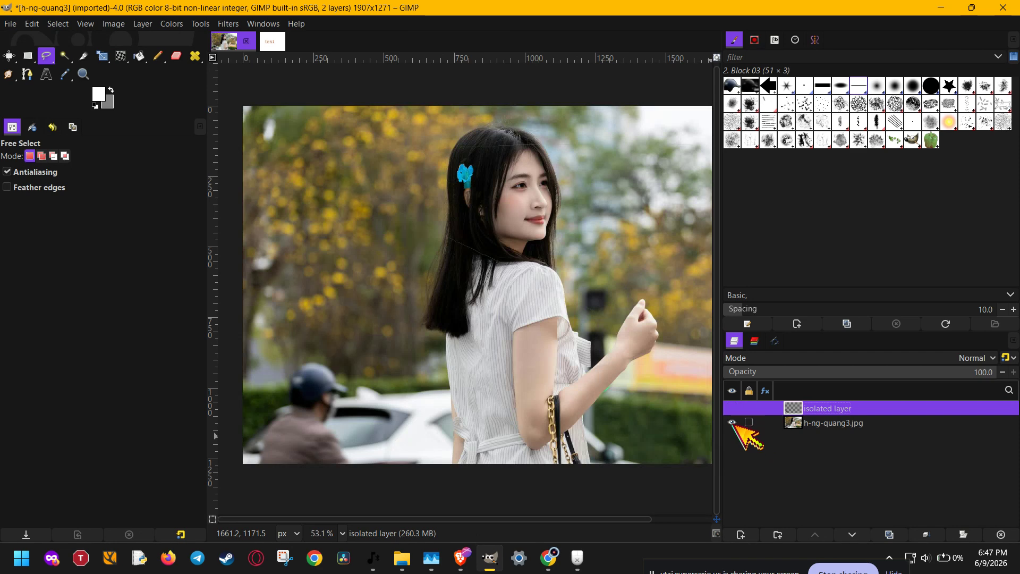
{"action": "left_click", "coordinate": [731, 408]}
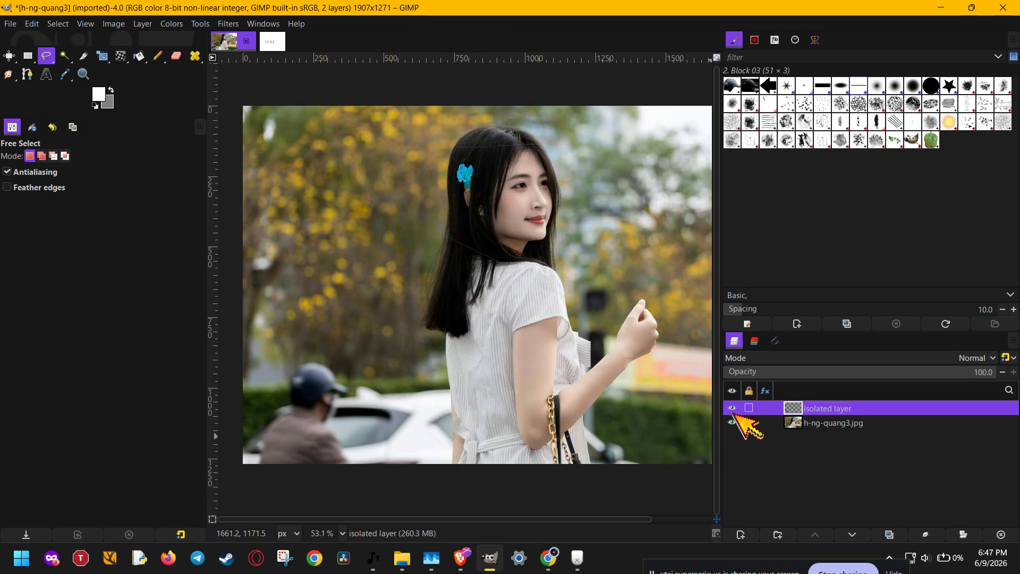
{"action": "left_click", "coordinate": [732, 423]}
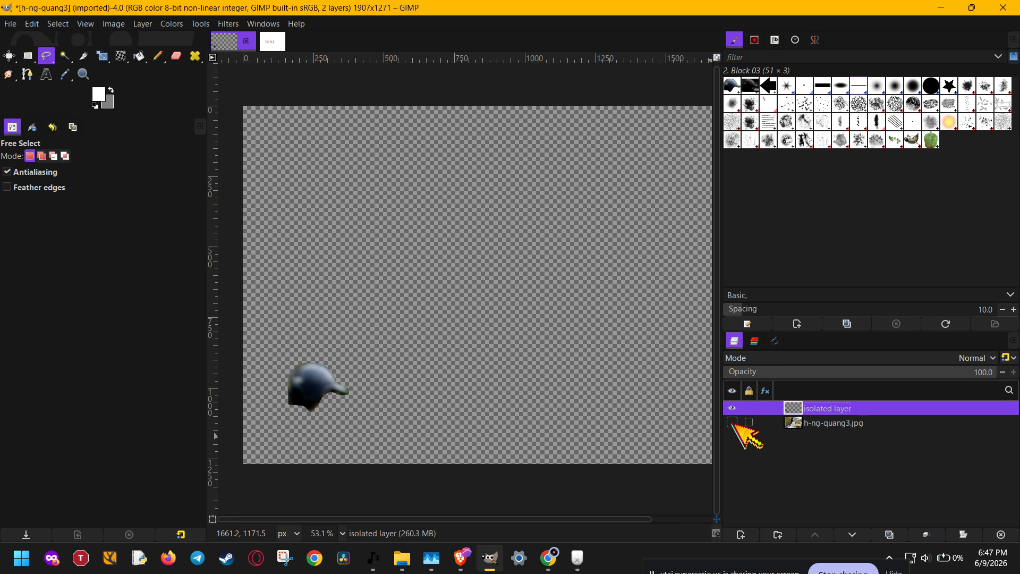